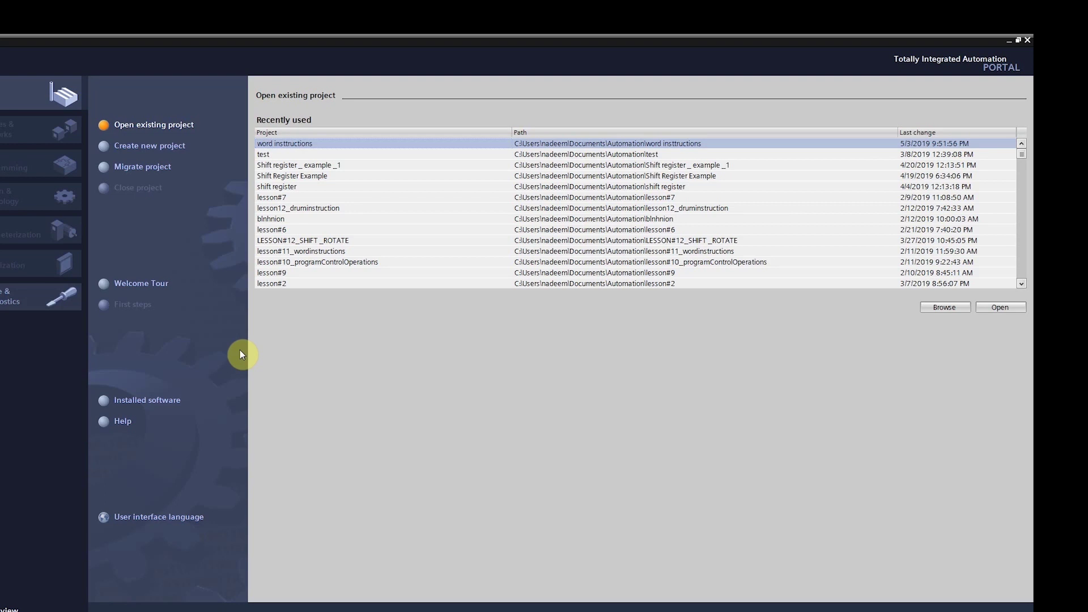
Create a new project named test1 in the default Automation folder.
type("test1")
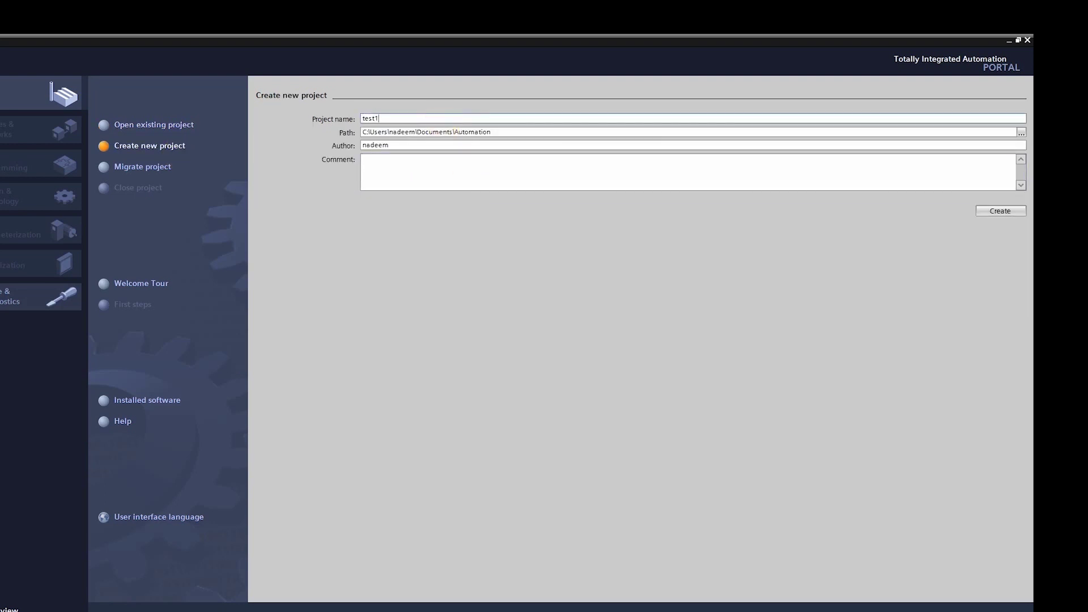
left_click(995, 210)
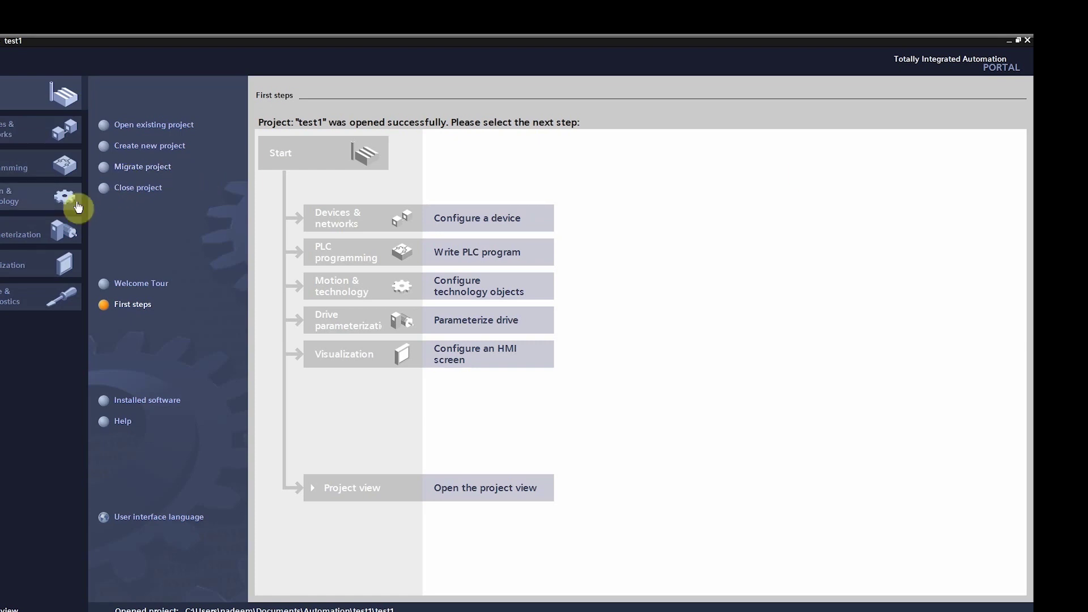
Add an S7-1200 controller for PLC programming: CPU 1214C DC/DC/Rly, model 6ES7 214-1HG31-0XB0, version V3.0.
left_click(38, 169)
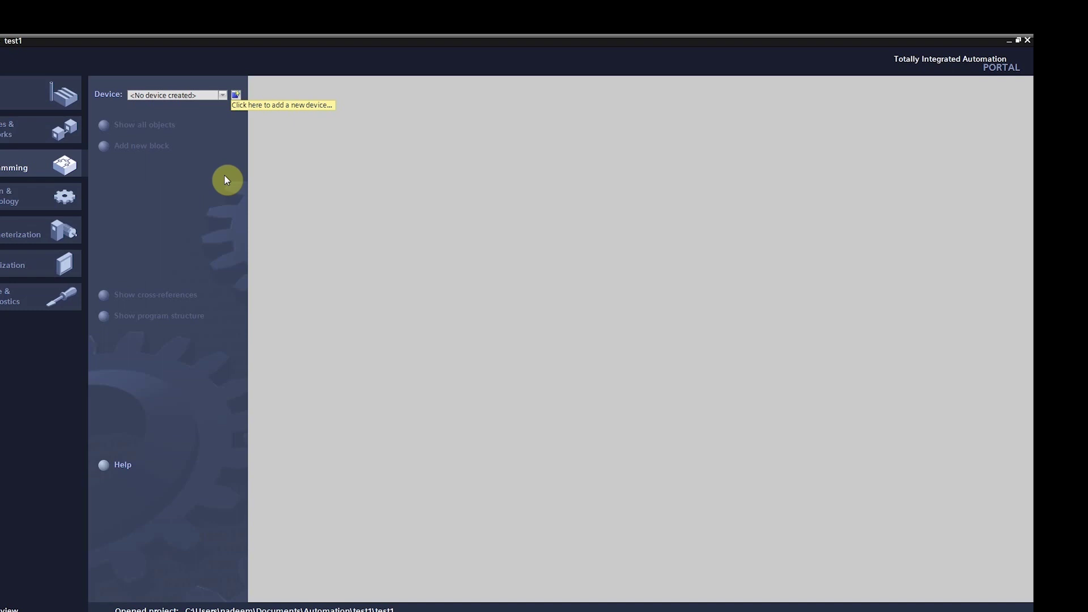
left_click(235, 95)
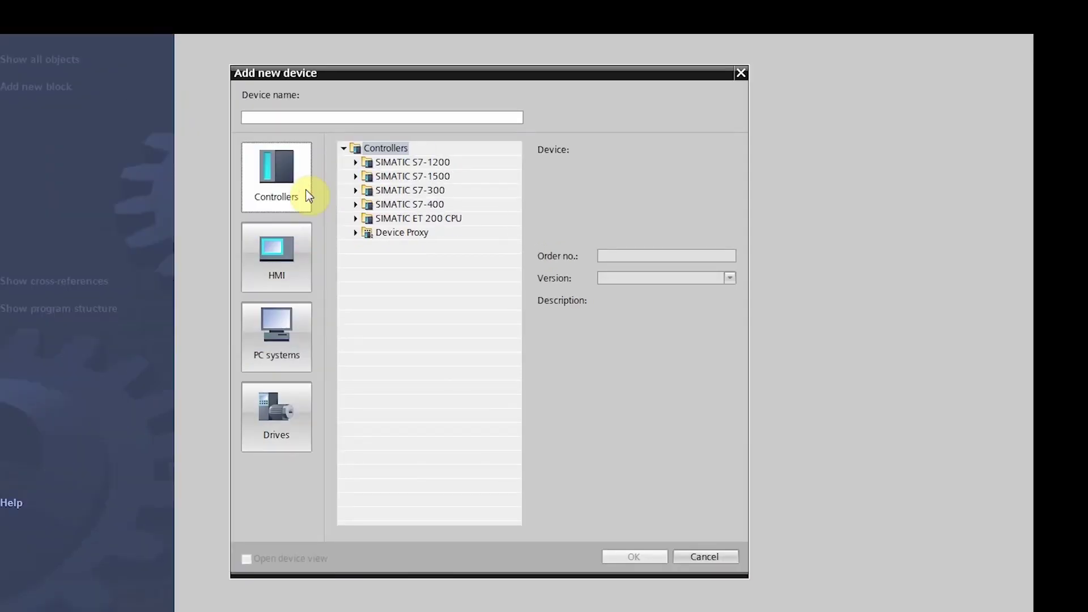
left_click(356, 162)
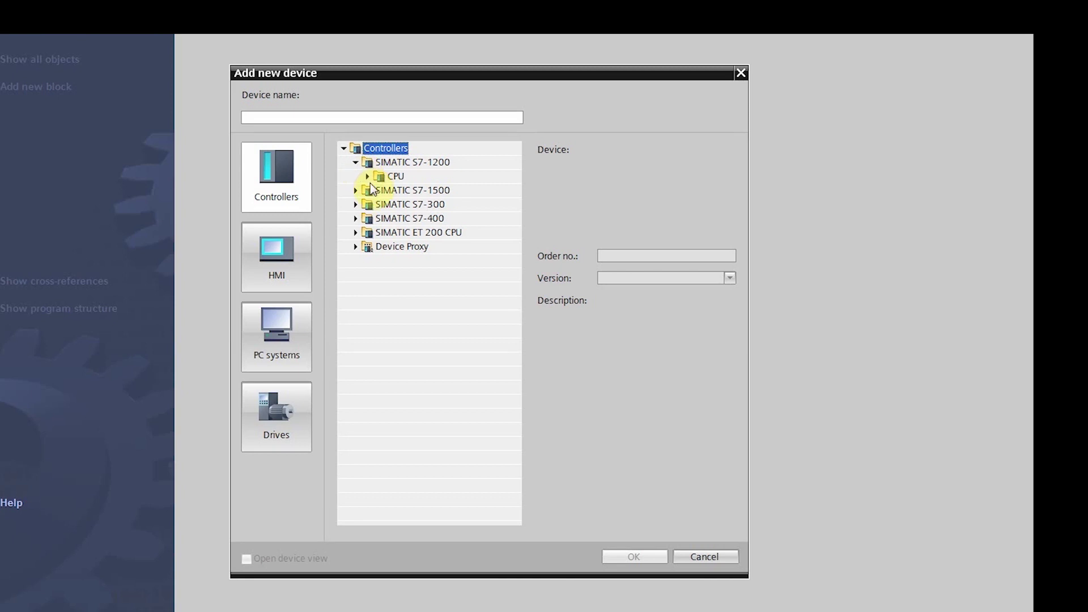
left_click(369, 176)
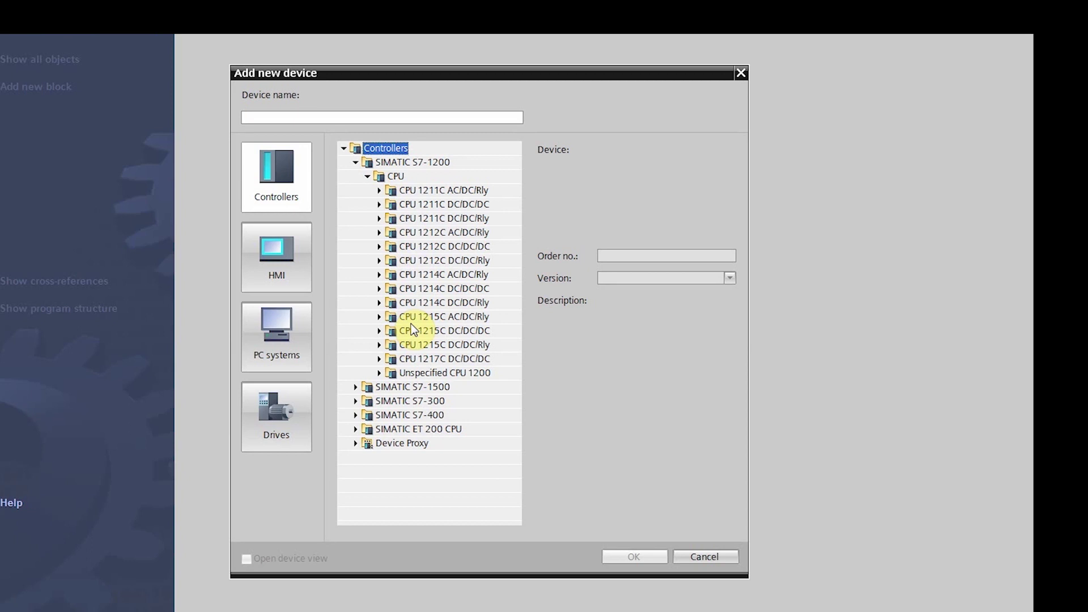
left_click(385, 275)
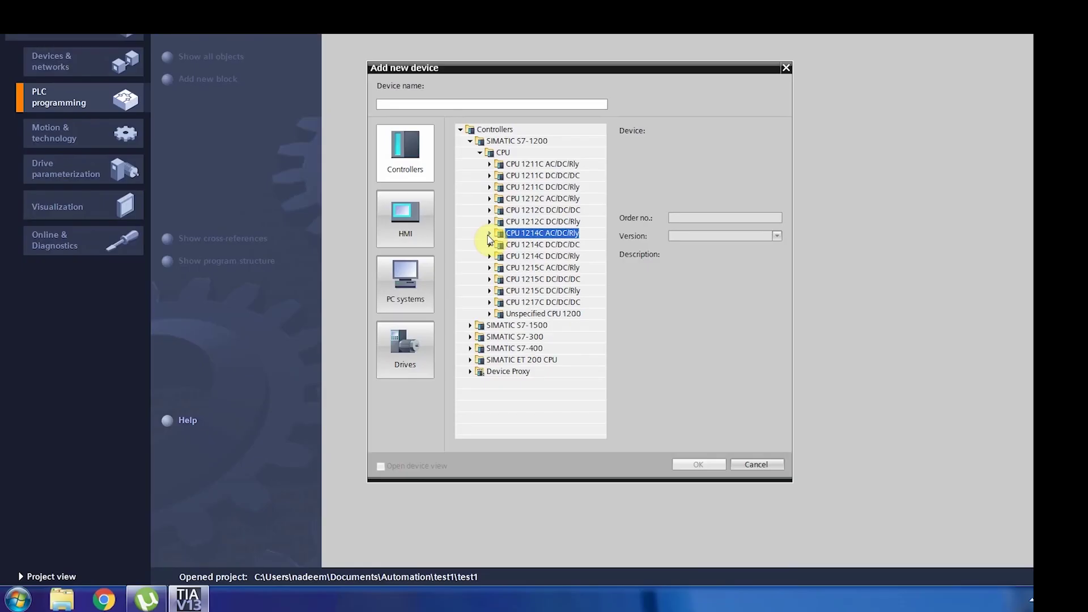
left_click(379, 274)
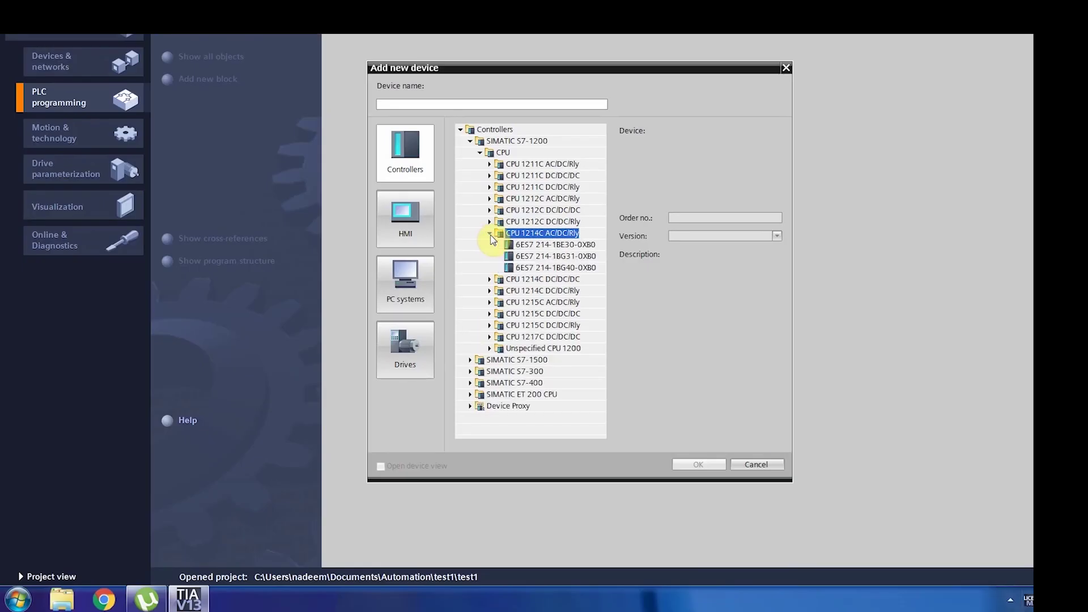
double_click(549, 279)
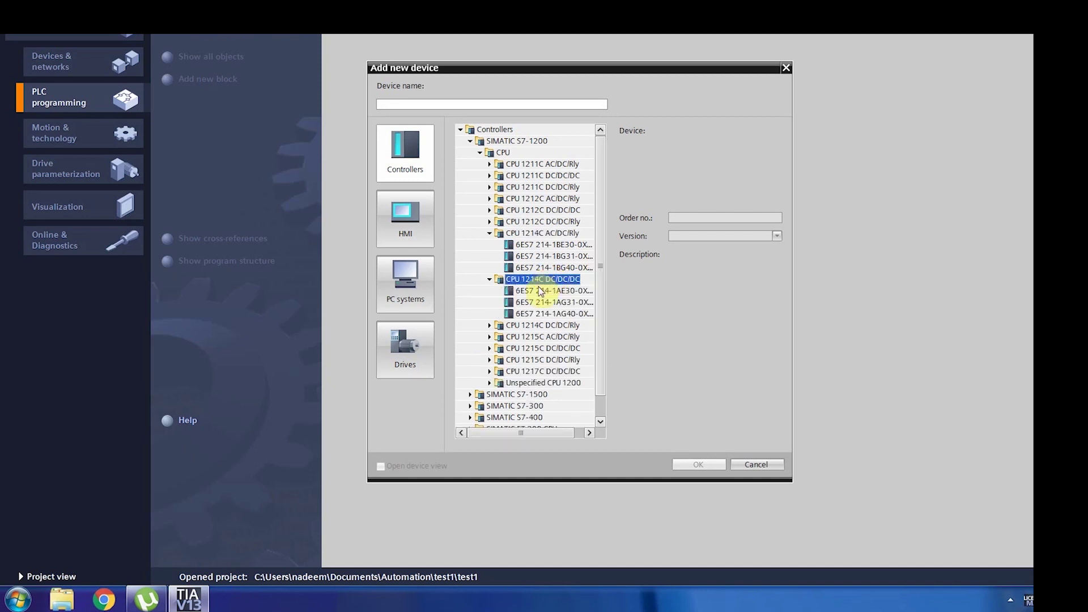
double_click(546, 326)
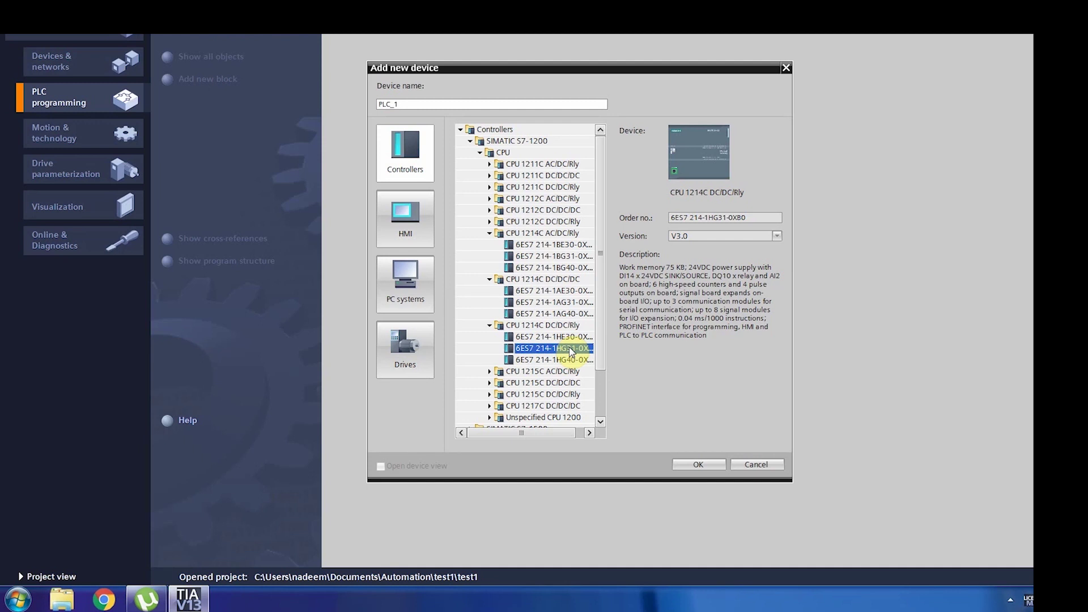
left_click_drag(516, 432, 555, 434)
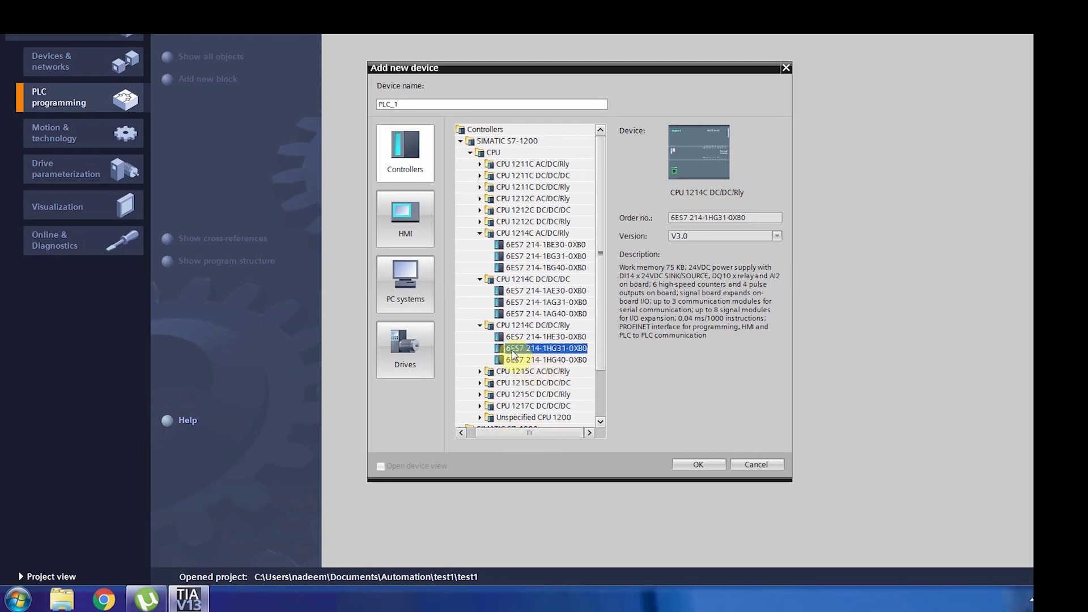
left_click(690, 465)
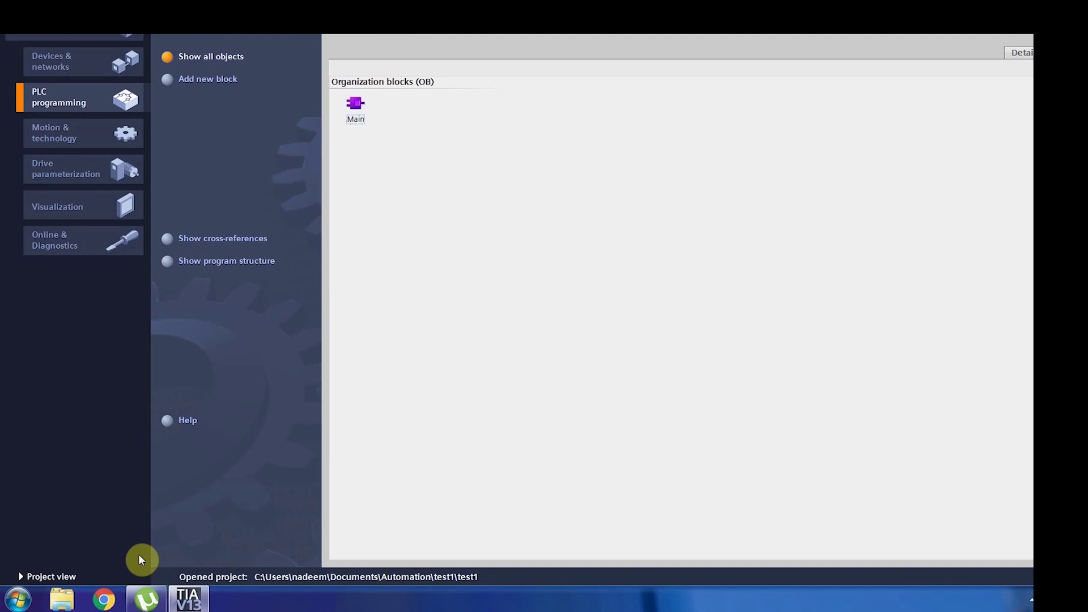
Open the device configuration of PLC_1 in the project view and enlarge the properties area.
left_click(57, 577)
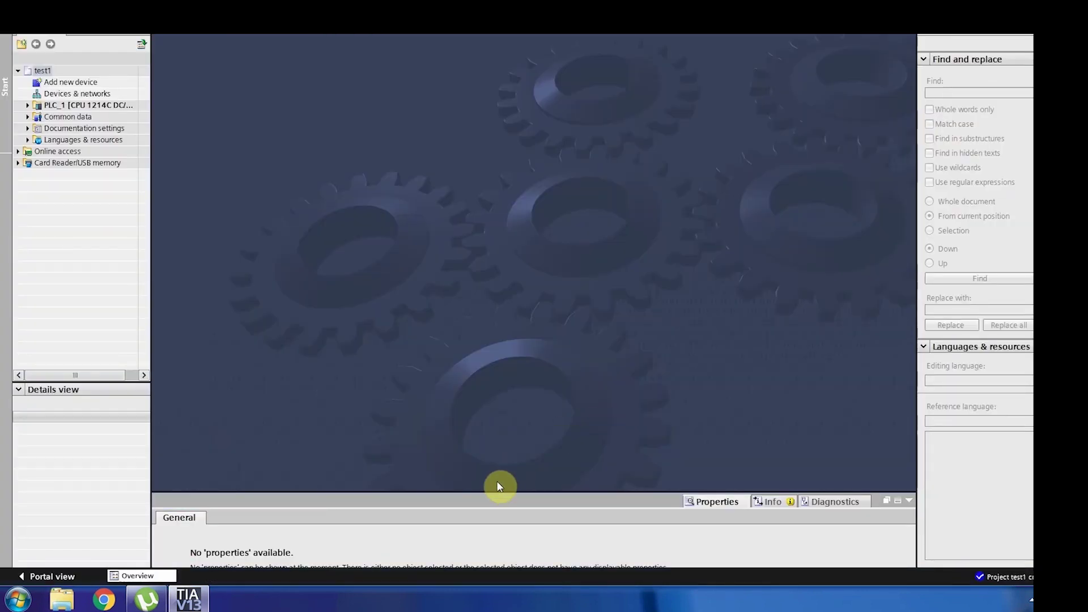
left_click(51, 116)
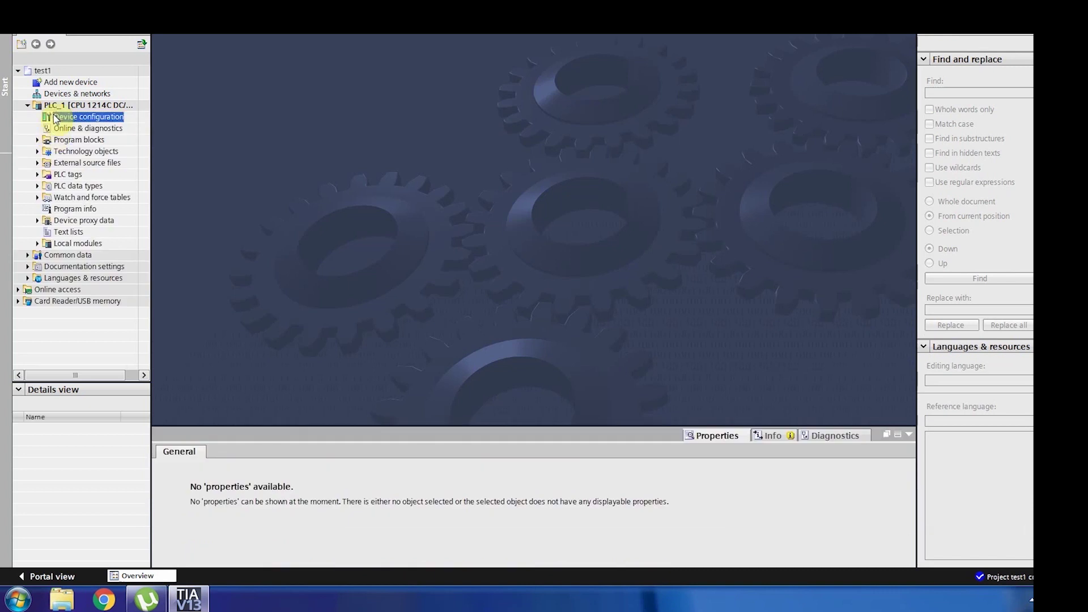
double_click(98, 117)
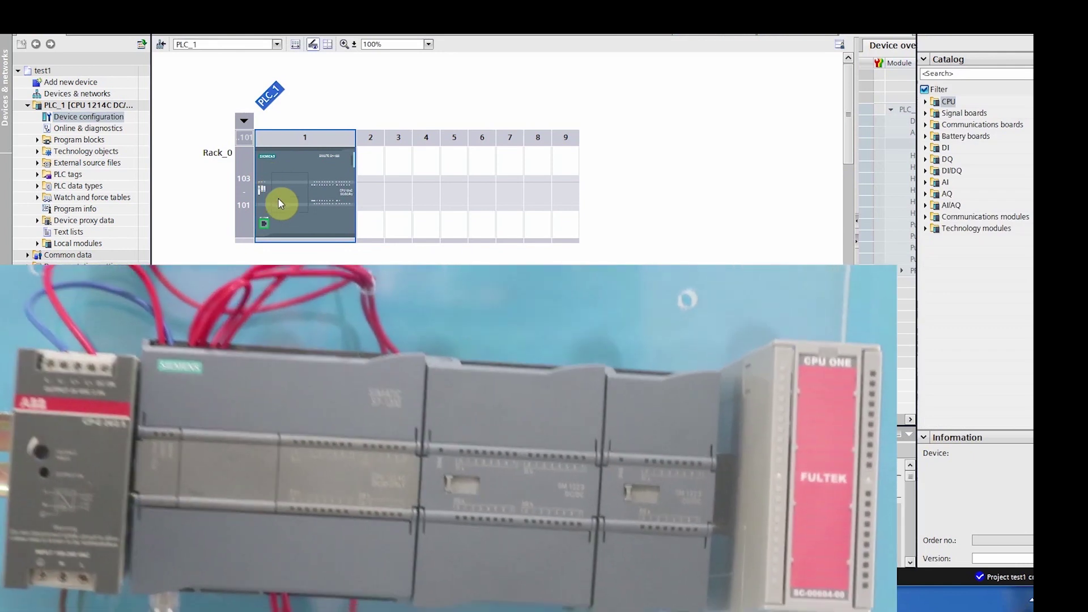
left_click_drag(316, 426, 315, 325)
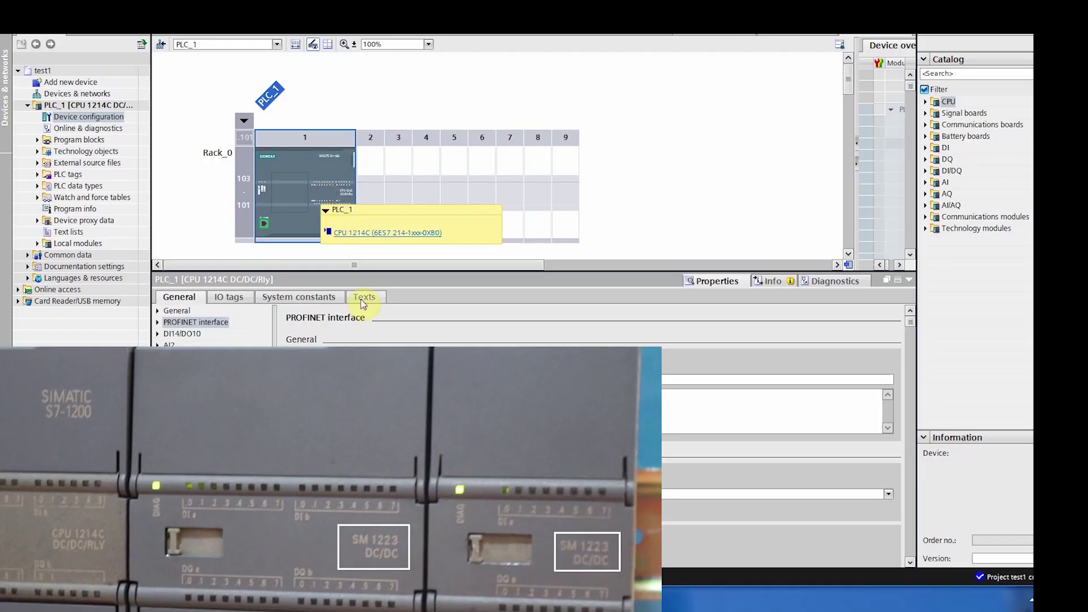
Insert a DI 8/DQ 8x24VDC module, model 6ES7 223-1BH30, into slot 3 of the PLC rack.
left_click(926, 171)
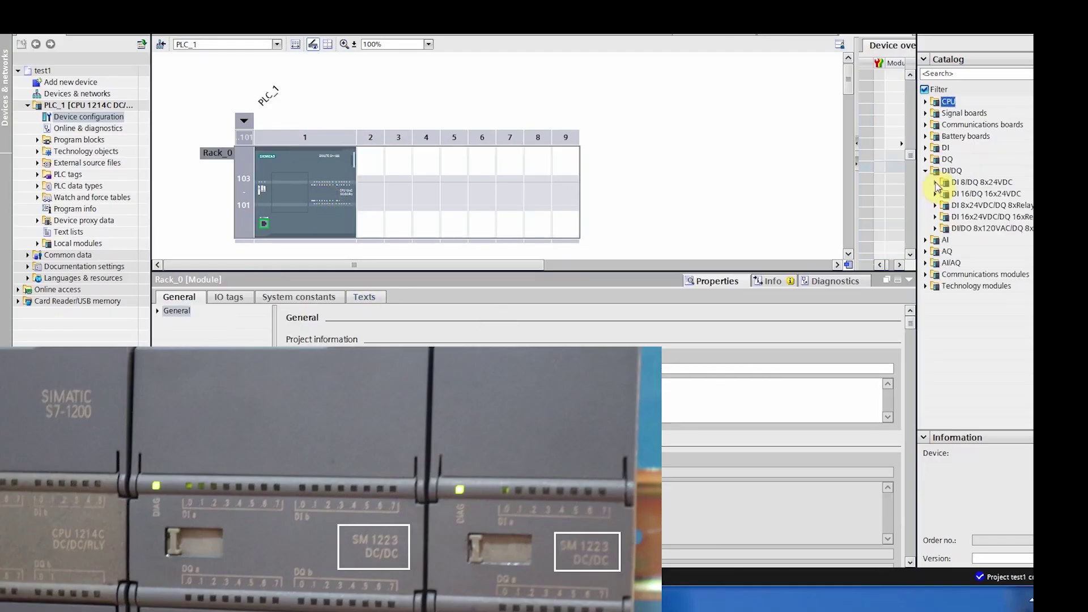
left_click(935, 182)
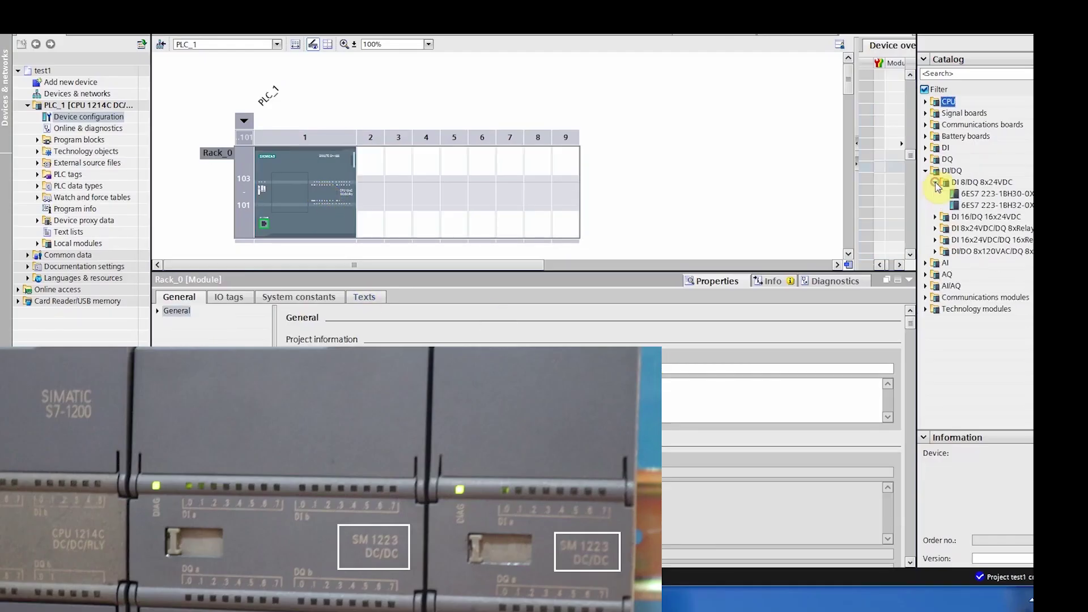
left_click(964, 194)
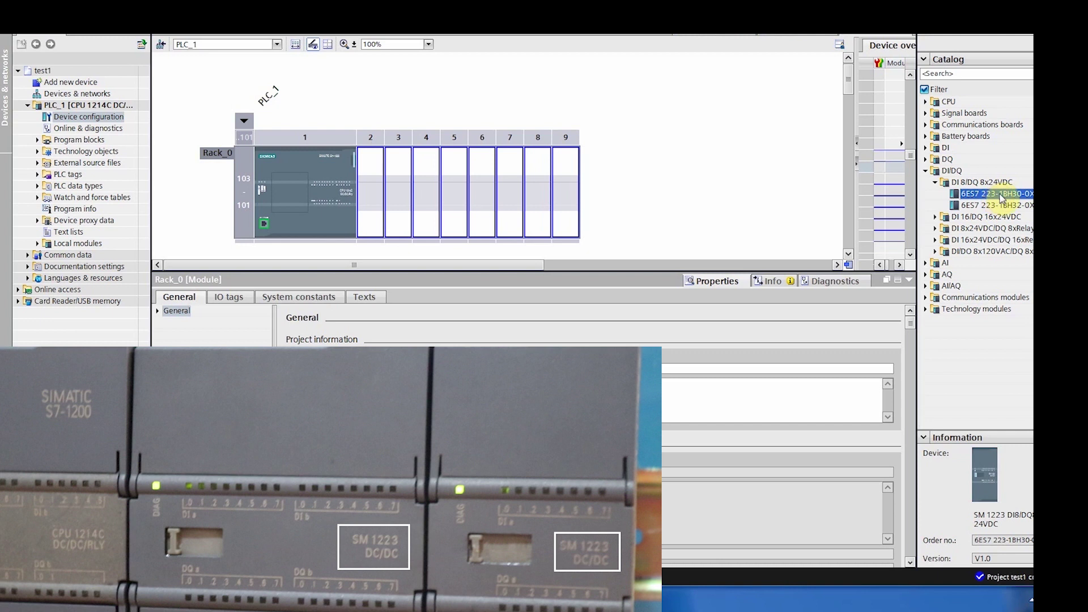
left_click_drag(997, 194, 403, 211)
Insert a DI 16/DQ 16x24VDC module, model 6ES7 223-1BL30, into slot 2 beside the CPU.
left_click(935, 216)
left_click(997, 228)
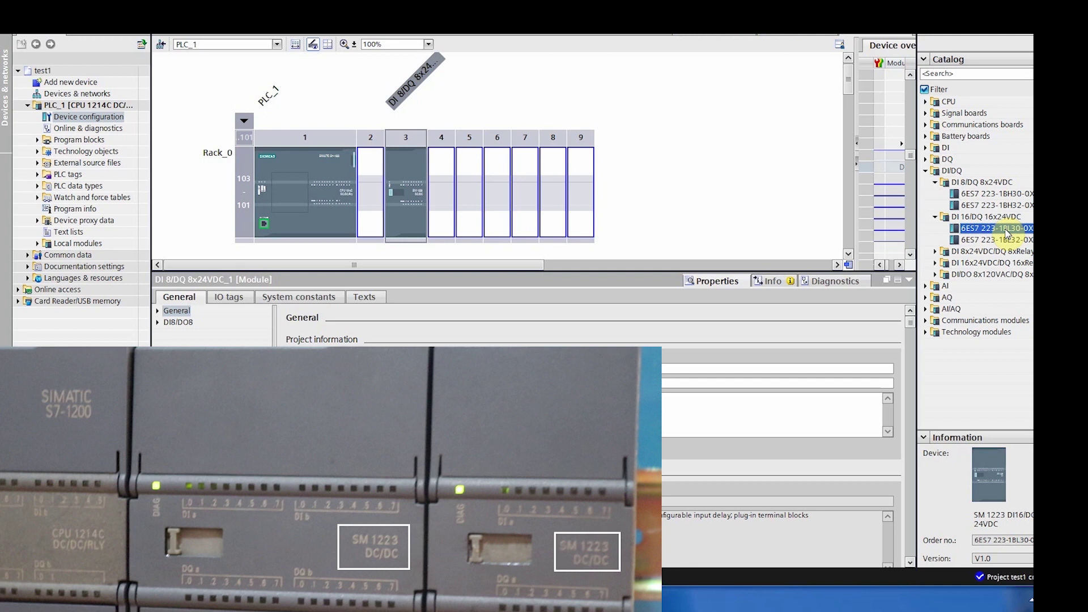
left_click_drag(1007, 232, 372, 181)
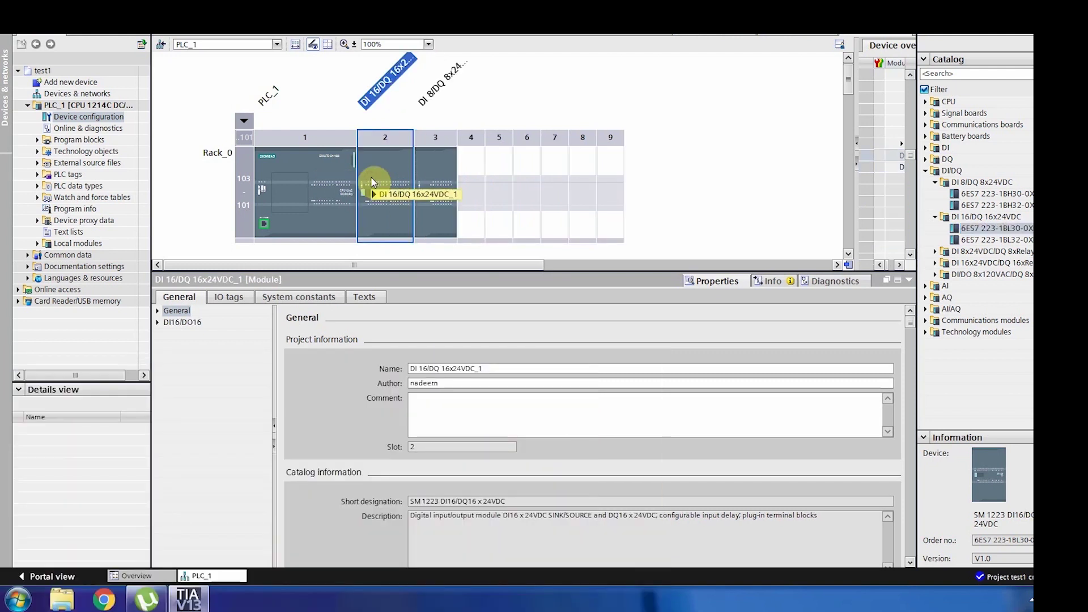
Examine the IP address and subnet mask settings of the CPU's PROFINET interface.
left_click(318, 225)
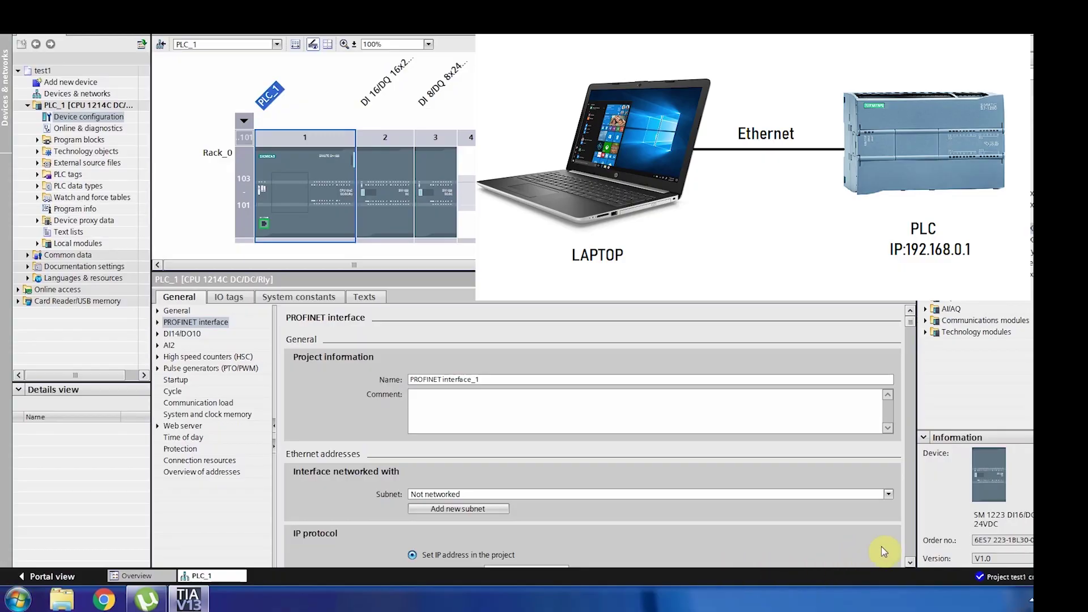
left_click(910, 562)
left_click(911, 562)
left_click(910, 563)
left_click(910, 563)
left_click(910, 562)
left_click(911, 562)
left_click(910, 562)
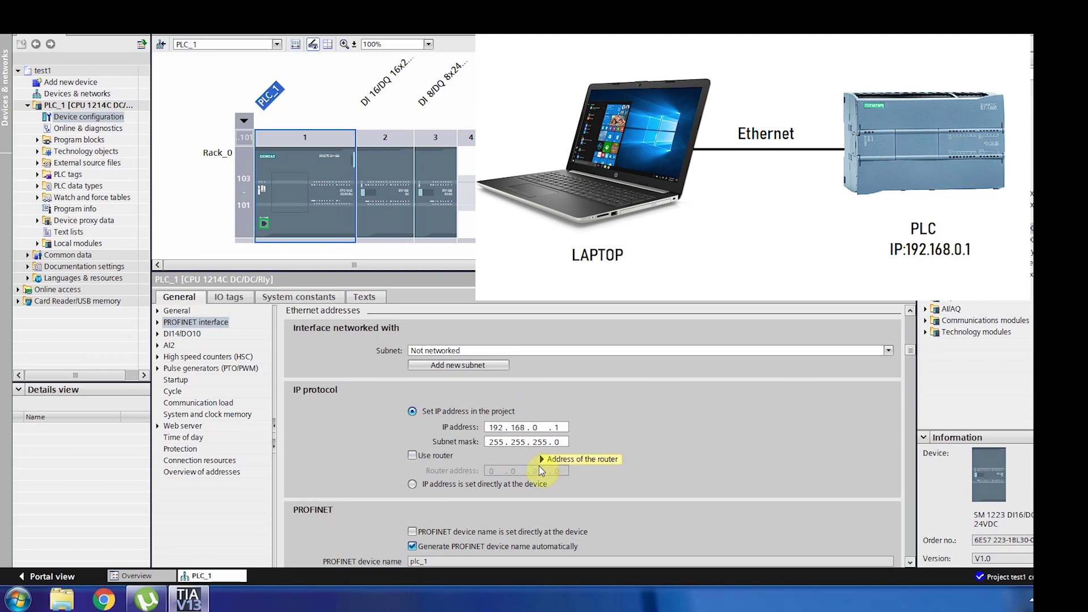
mouse_move(539, 466)
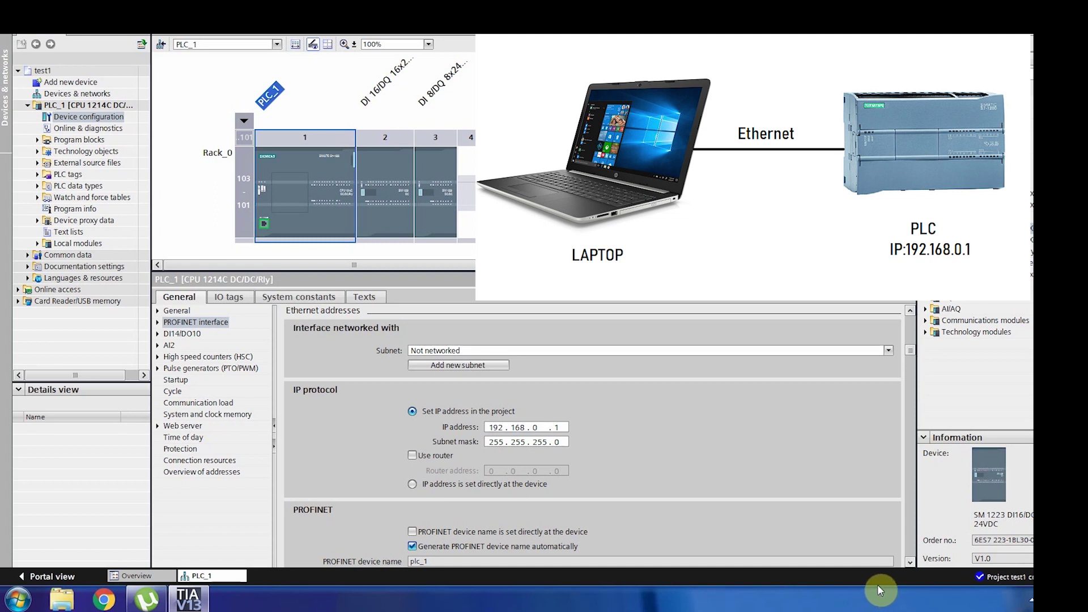
Switch to the Windows Network and Sharing Center and open the list of network adapters.
left_click(1031, 599)
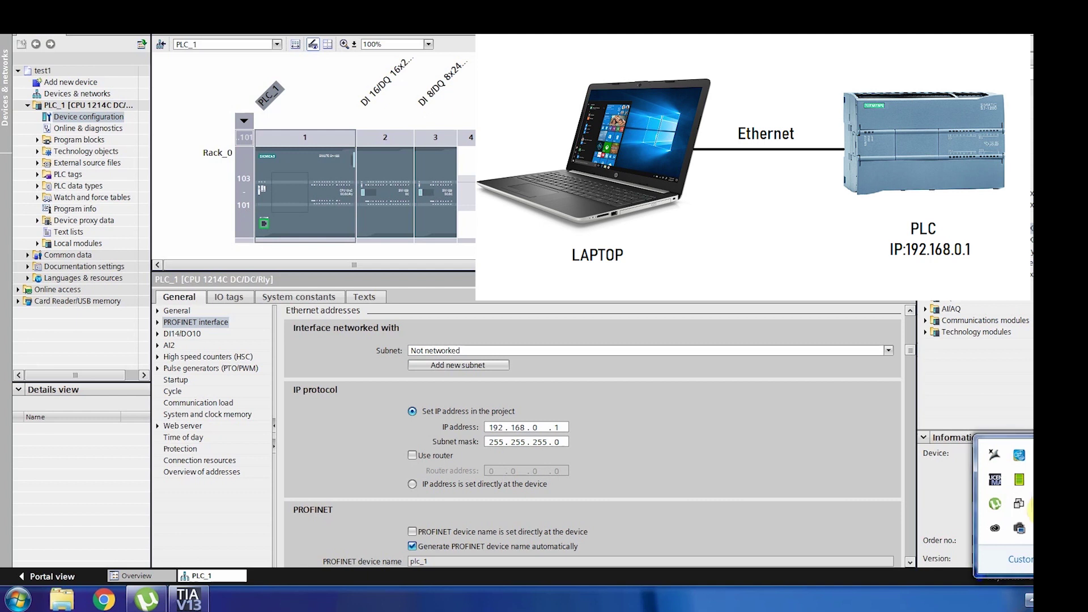
right_click(1026, 505)
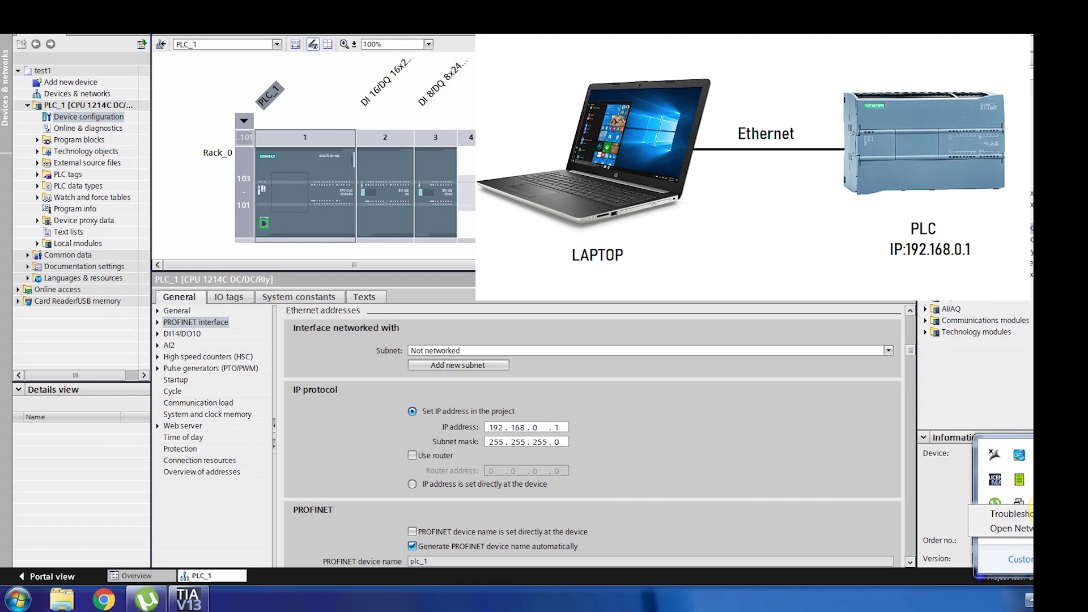
left_click(1012, 528)
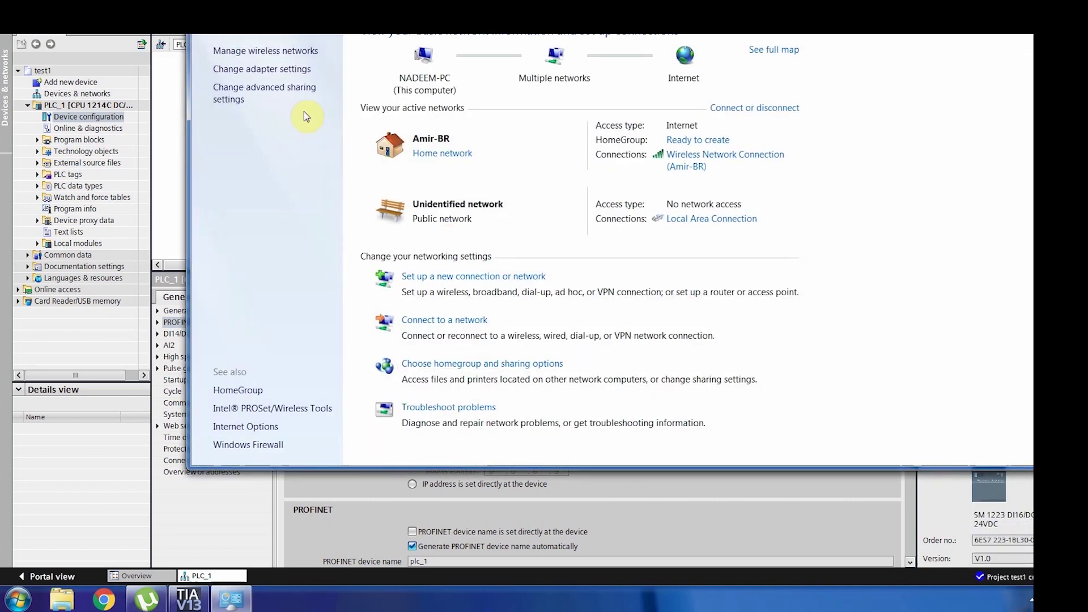
left_click(303, 70)
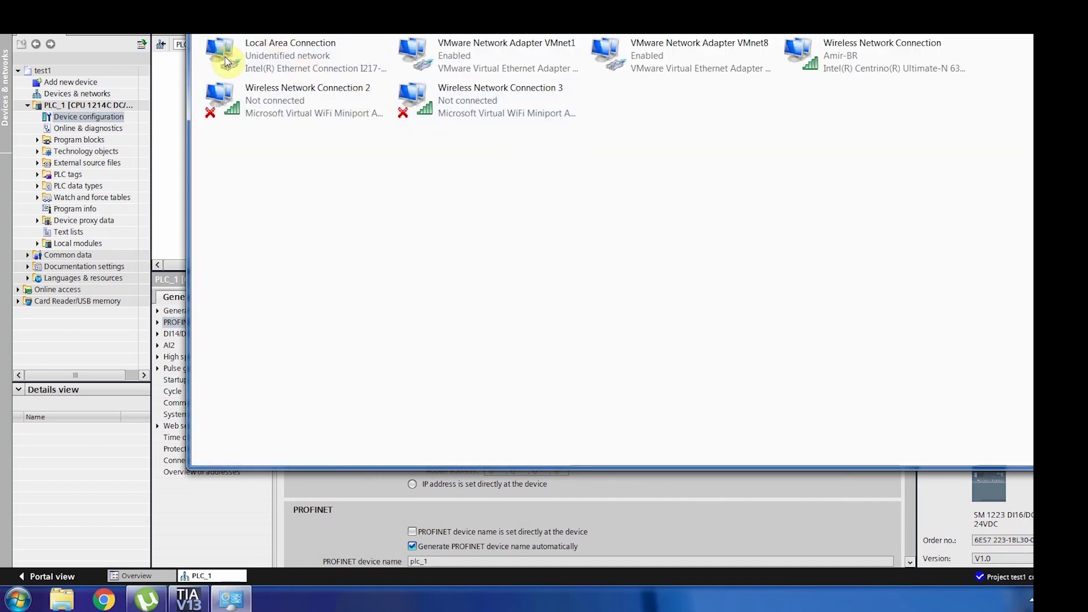
Open the Internet Protocol Version 4 (TCP/IPv4) properties of the Local Area Connection.
right_click(276, 53)
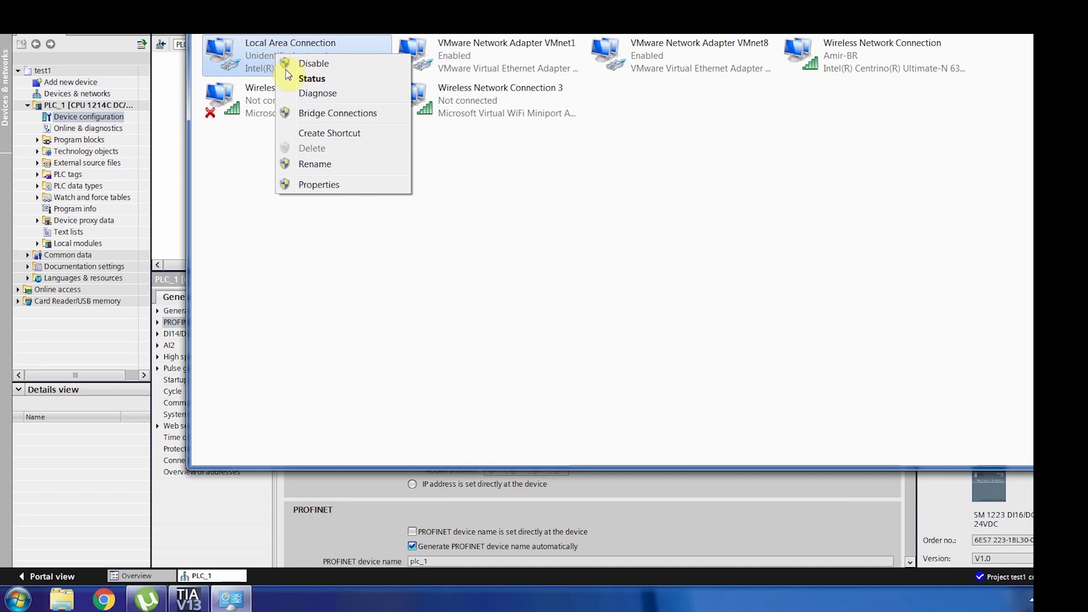
left_click(322, 187)
scroll(420, 211, "down", 2)
left_click(381, 201)
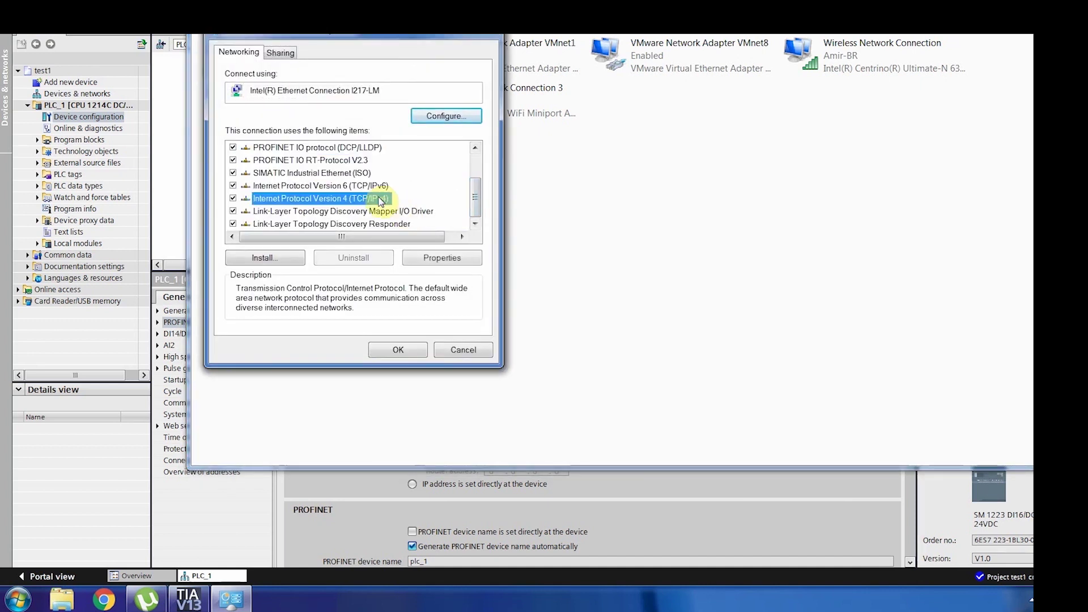
left_click(451, 258)
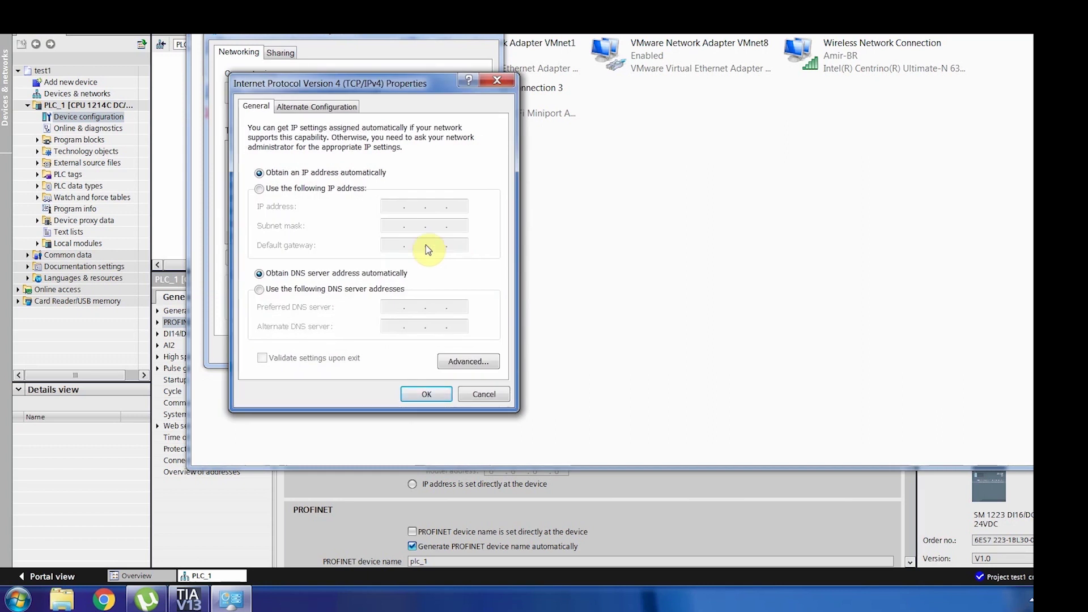
Assign the static IP address 192.168.0.100 with subnet mask 255.255.255.0 to the Local Area Connection and close its properties.
left_click(350, 192)
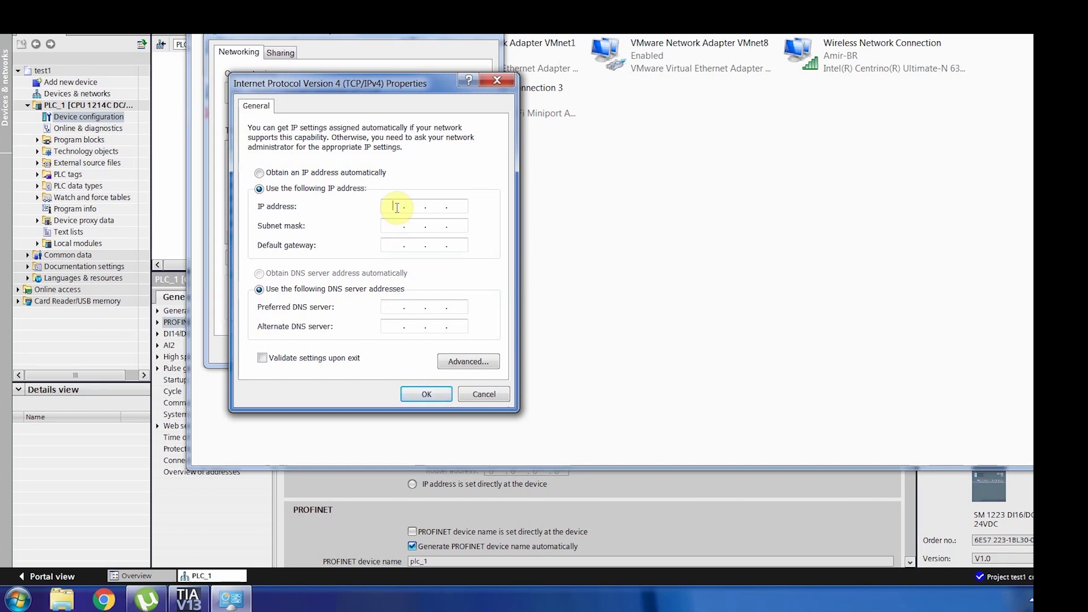
type("192 . ")
type("168 . ")
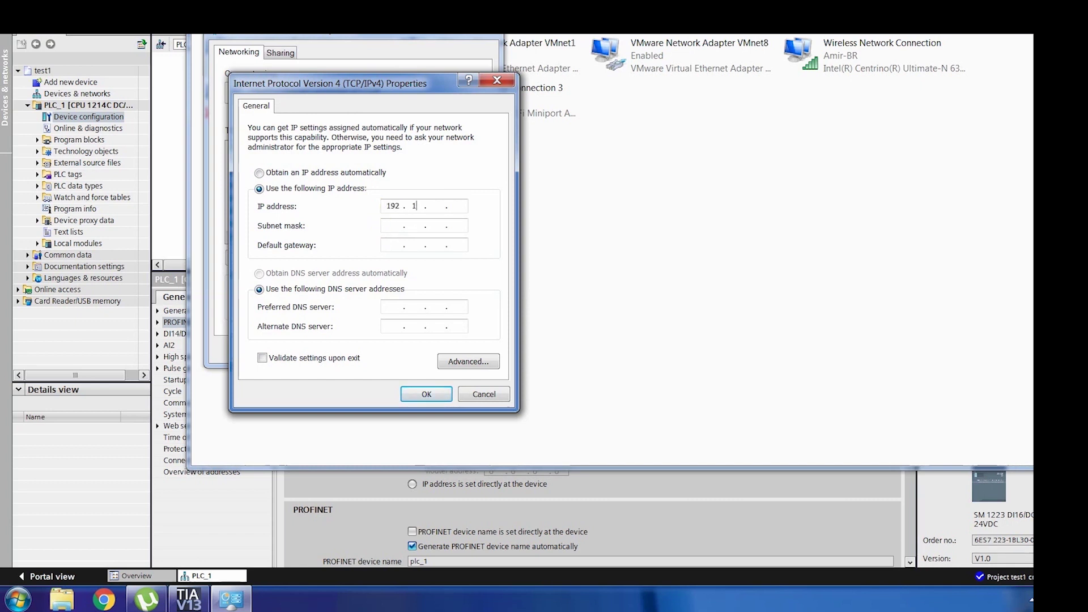
type("0 . 100")
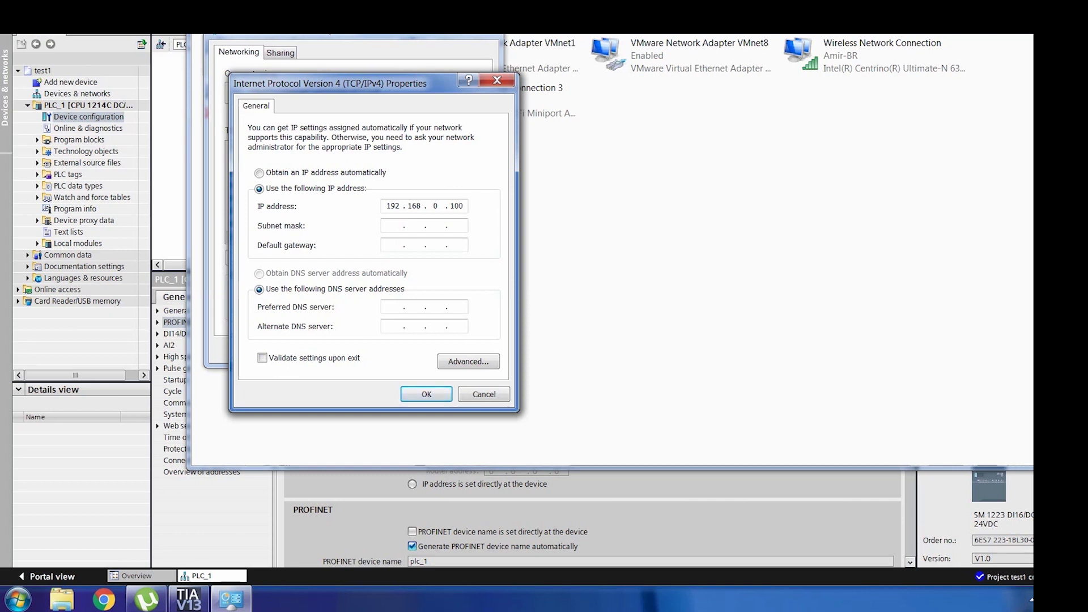
left_click(396, 228)
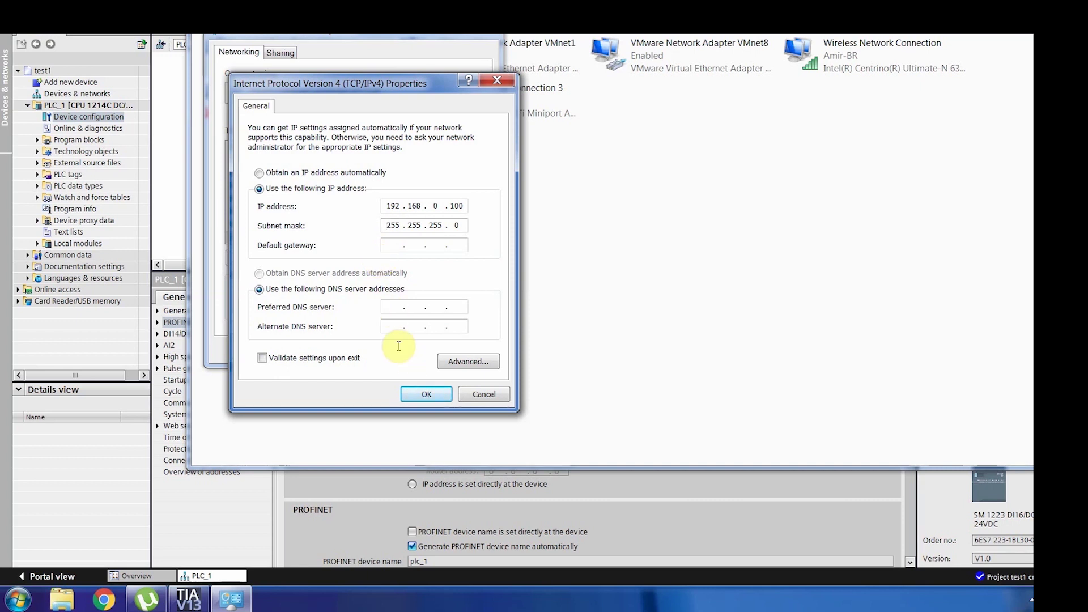
left_click(415, 392)
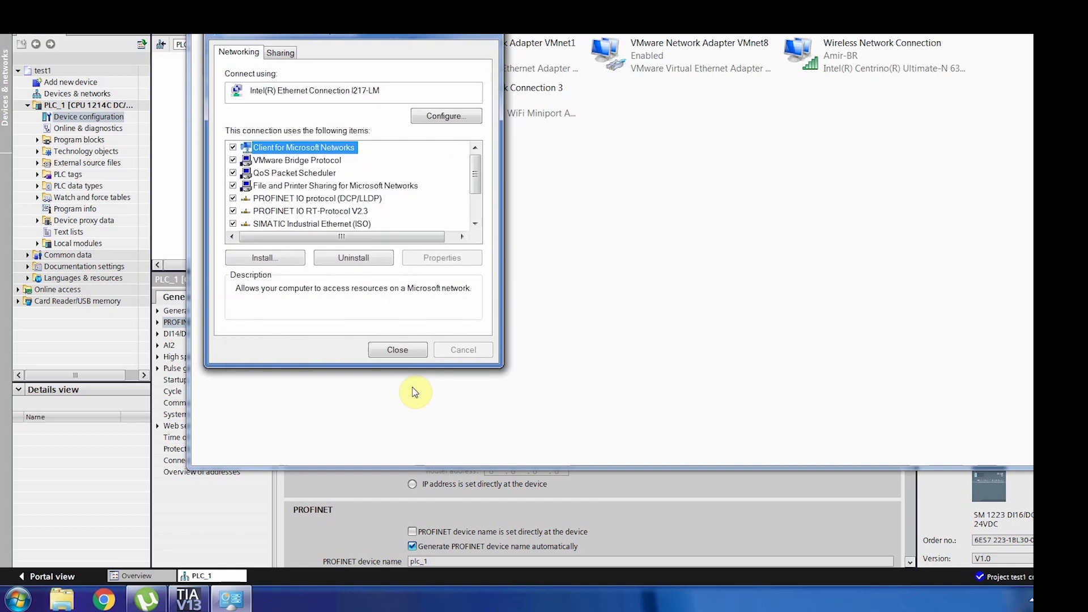
left_click(406, 353)
left_click(463, 339)
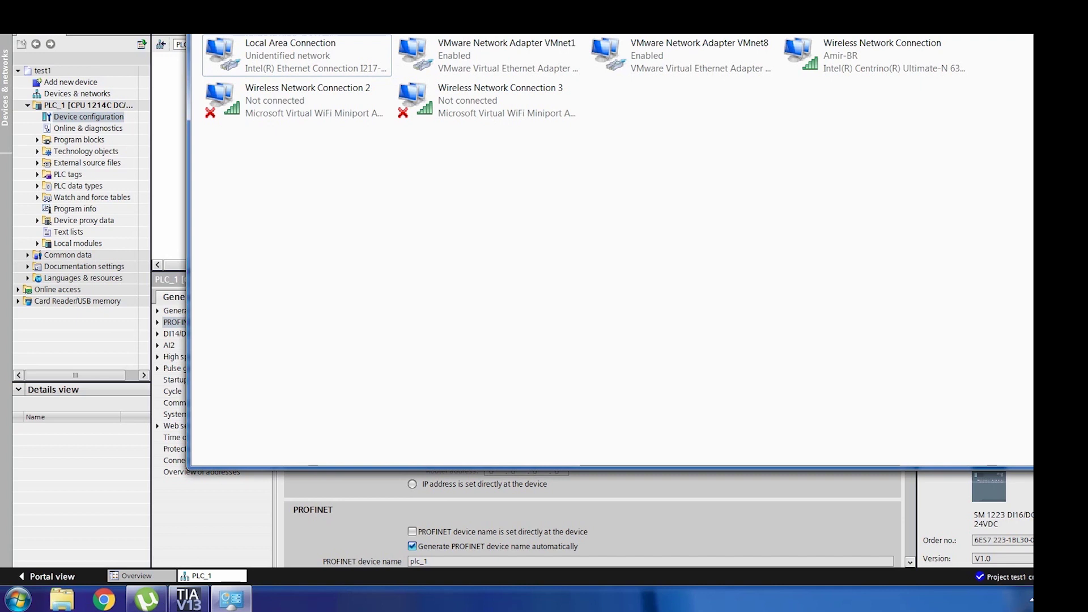
Disable the Wireless Network Connection adapter, close the network adapter list and return to TIA Portal.
left_click(816, 48)
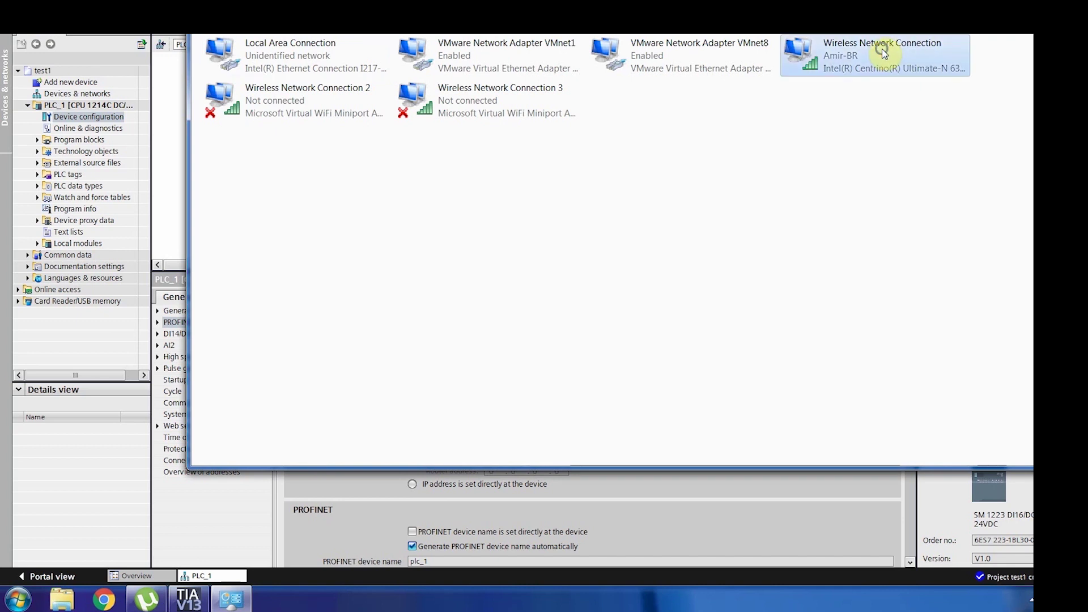
right_click(883, 50)
left_click(896, 61)
key("alt+F4")
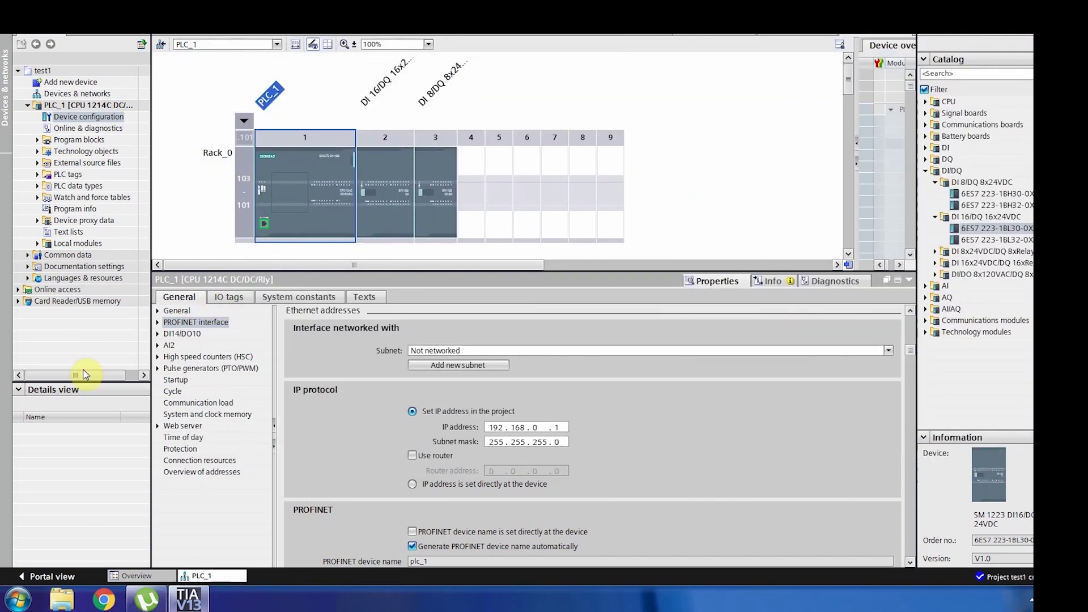
Open the Main [OB1] program block and insert a normally open contact and an output coil in Network 1.
left_click(37, 139)
double_click(74, 163)
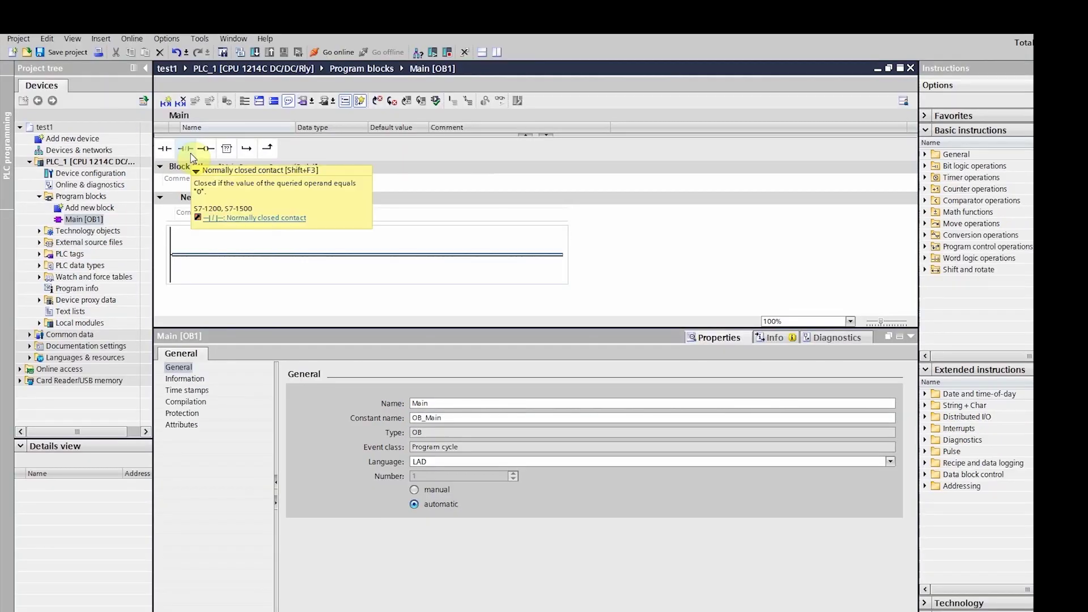
left_click(190, 154)
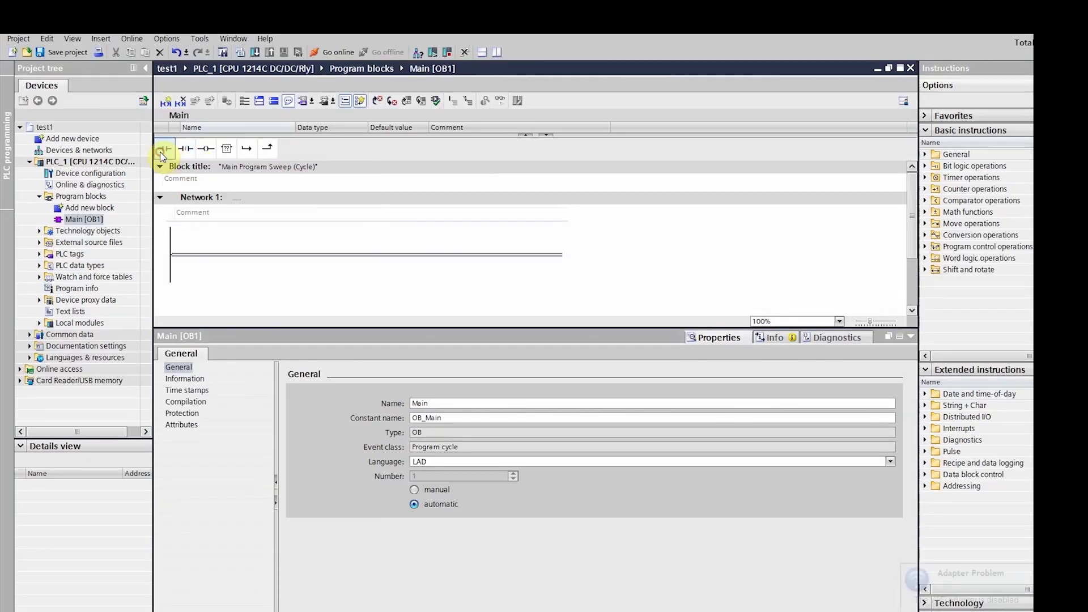
left_click(214, 152)
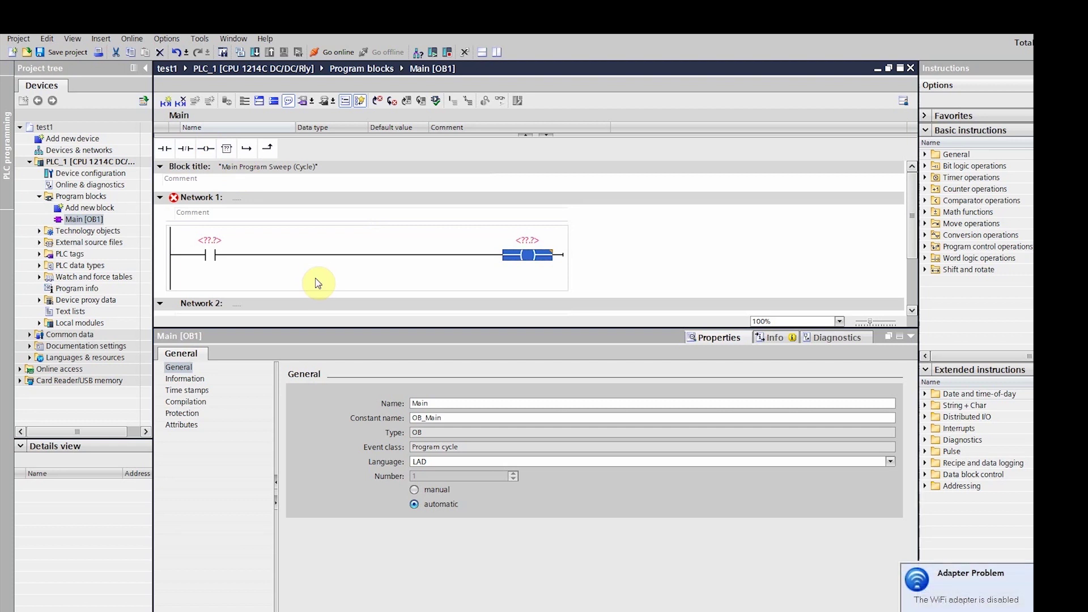